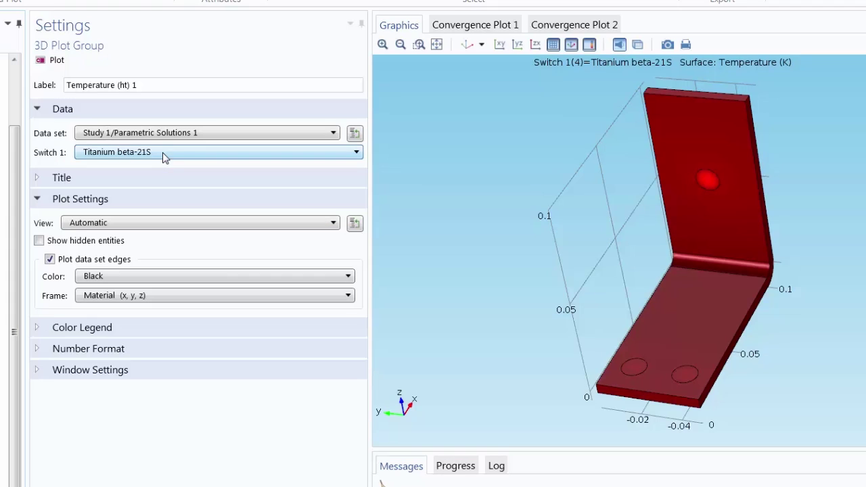
Replot temperature for each bolt material: Aluminum, Copper, Steel AISI 4340, Titanium beta-21S
left_click(162, 153)
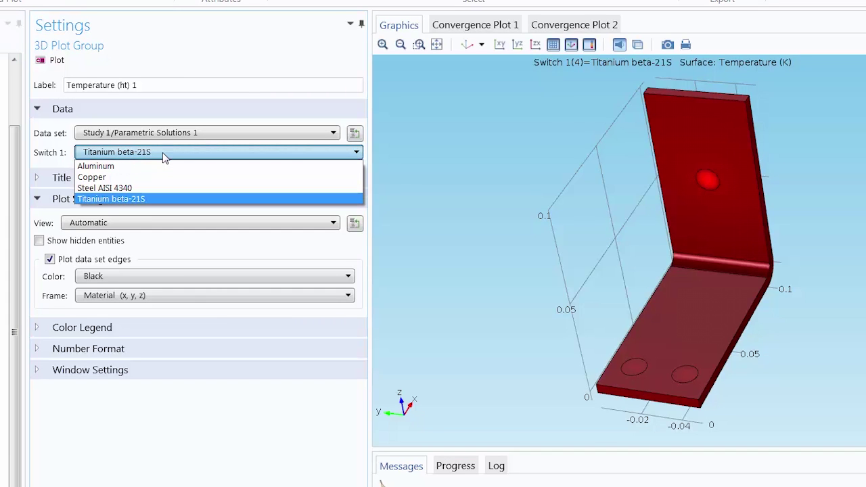
left_click(163, 166)
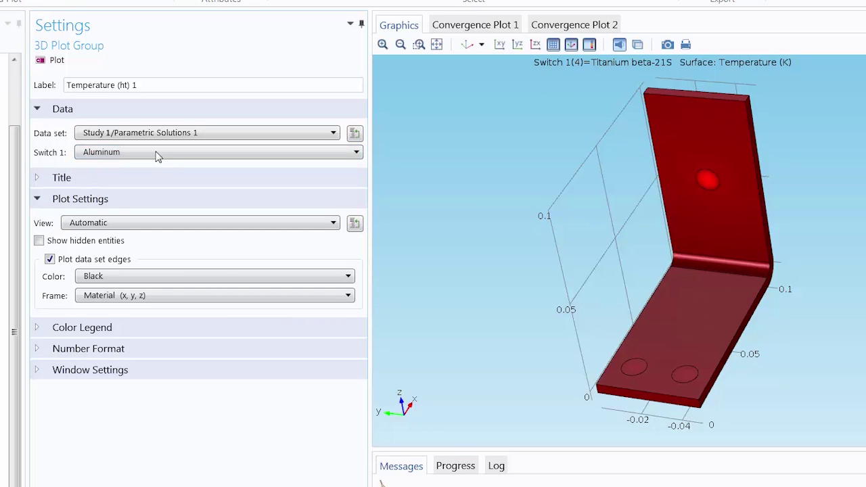
left_click(58, 60)
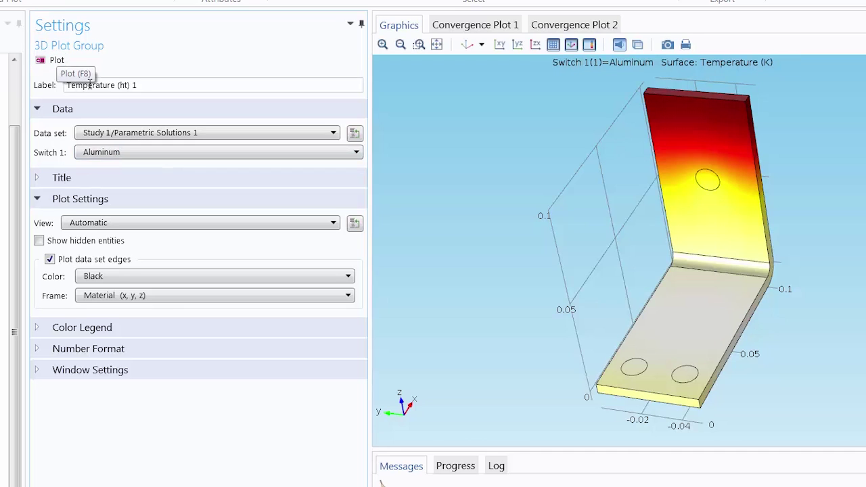
left_click(133, 154)
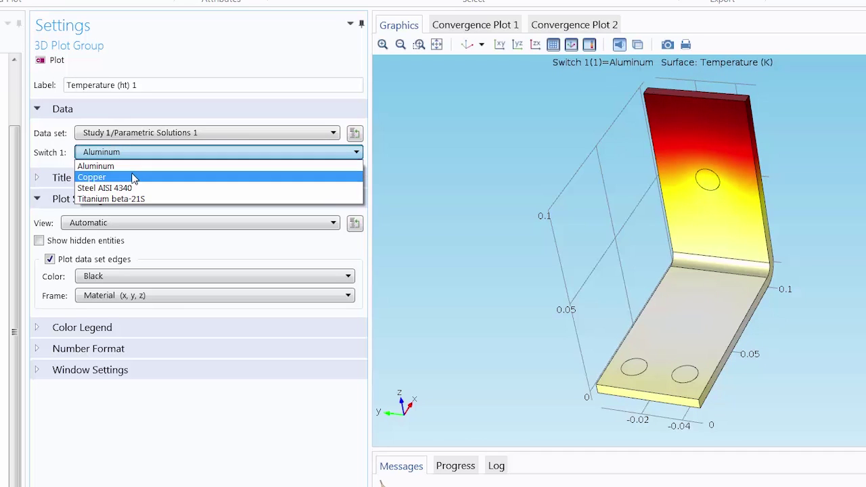
left_click(136, 176)
left_click(47, 62)
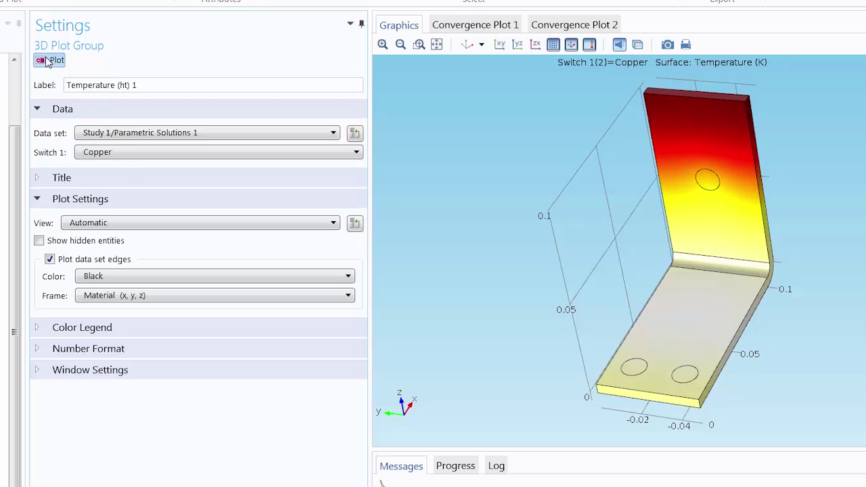
left_click(118, 153)
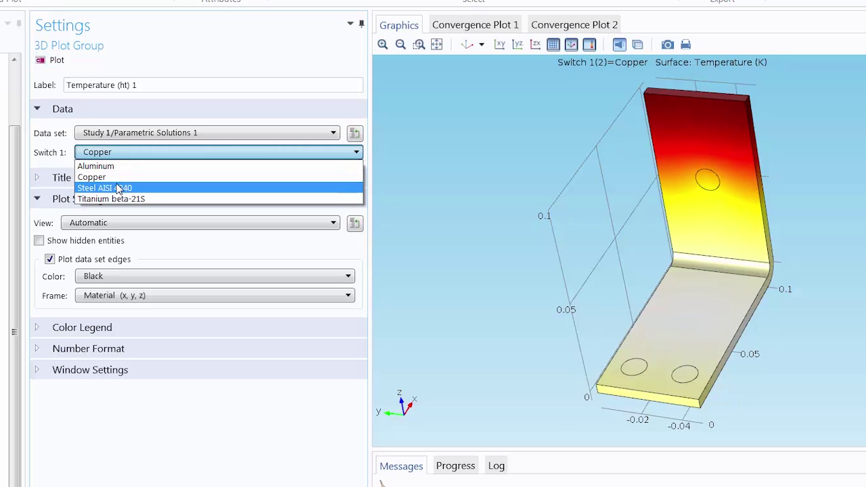
left_click(119, 188)
left_click(57, 61)
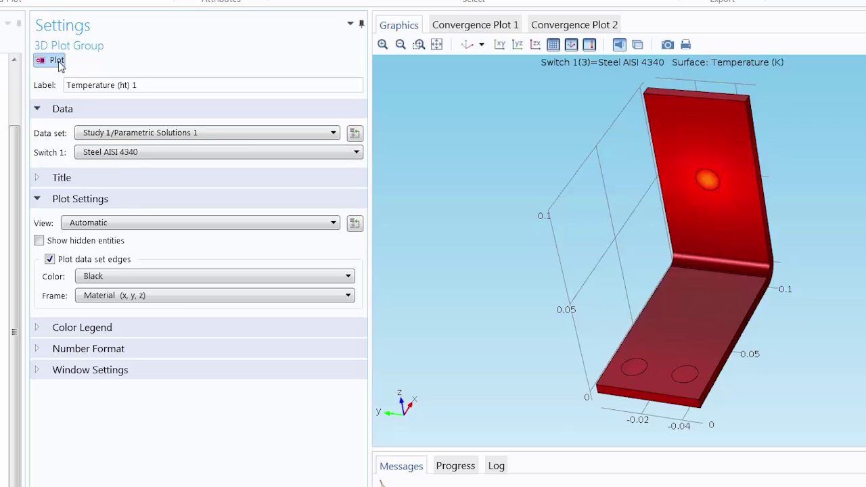
left_click(90, 153)
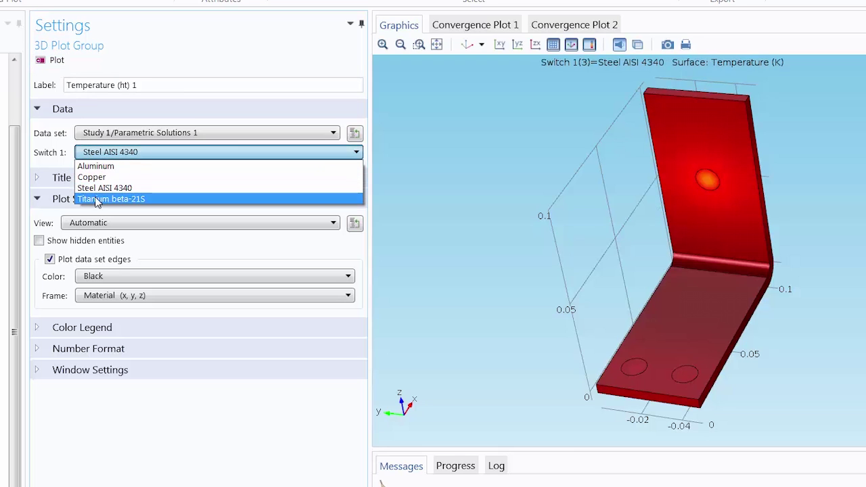
left_click(98, 199)
left_click(57, 61)
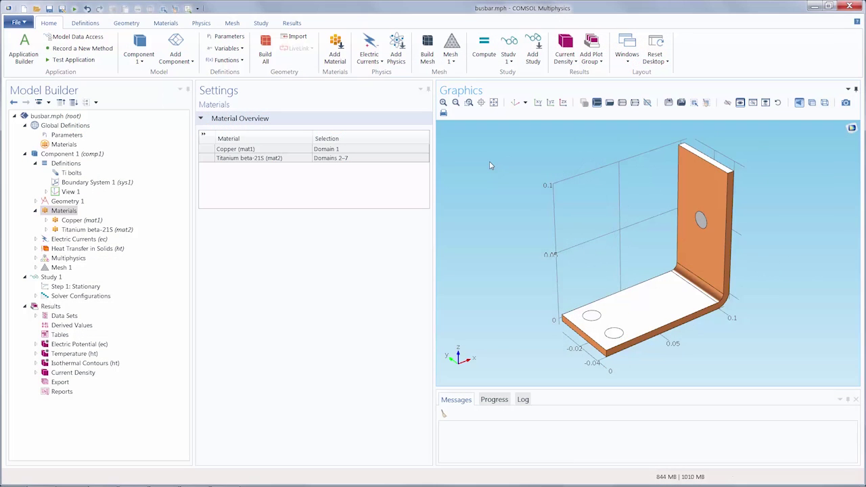
Orbit and zoom around the busbar to inspect it, then restore the default view
left_click_drag(590, 214, 523, 173)
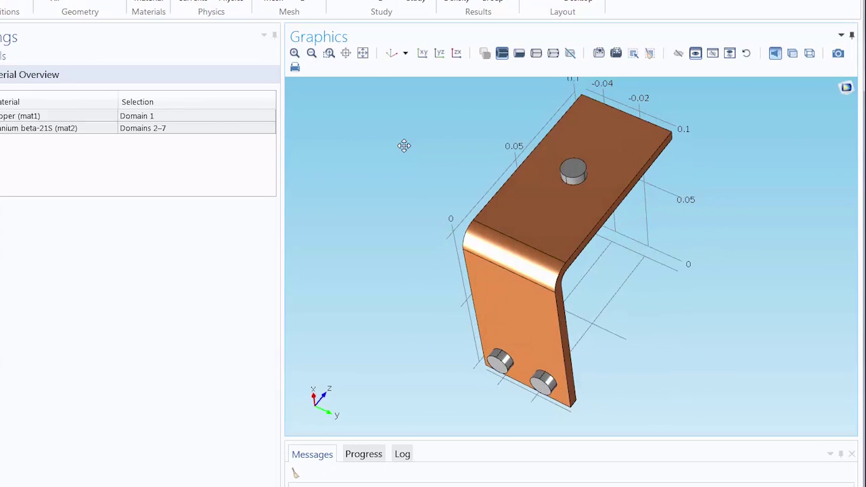
scroll(548, 174, "up", 3)
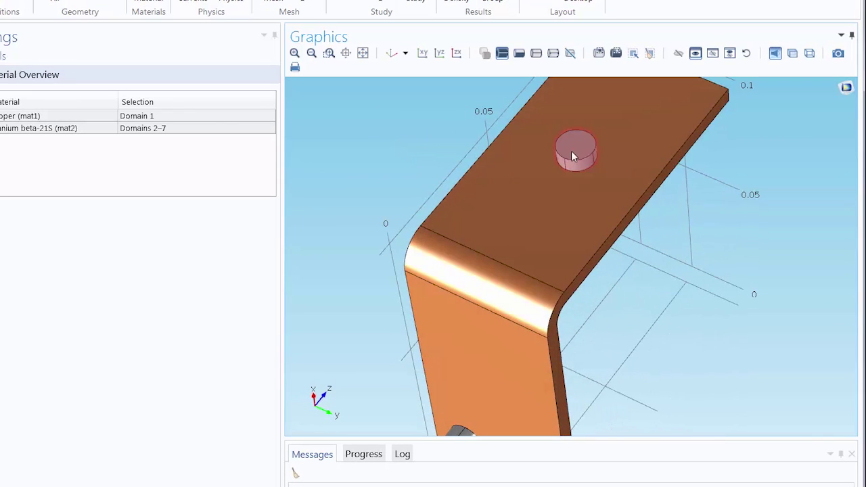
left_click_drag(616, 308, 629, 242)
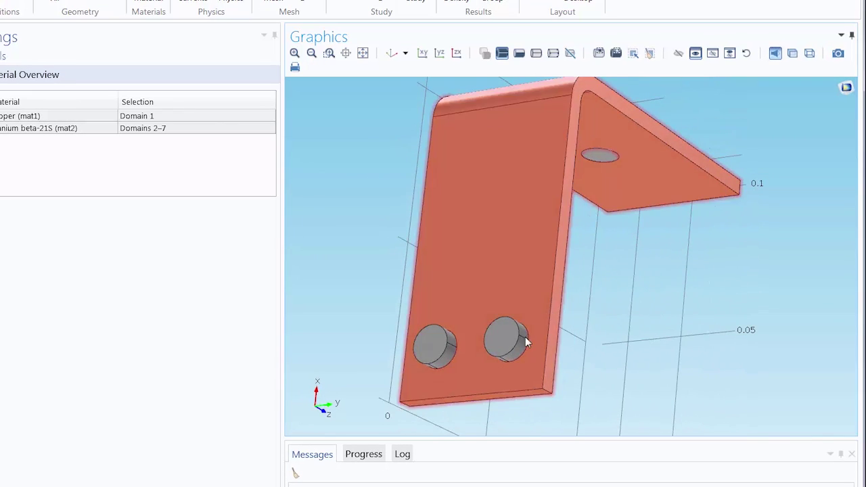
left_click_drag(423, 336, 446, 250)
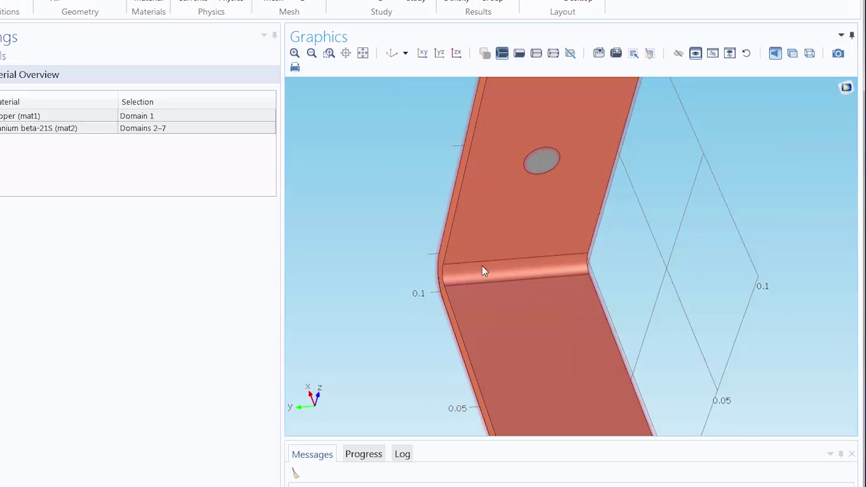
left_click(392, 54)
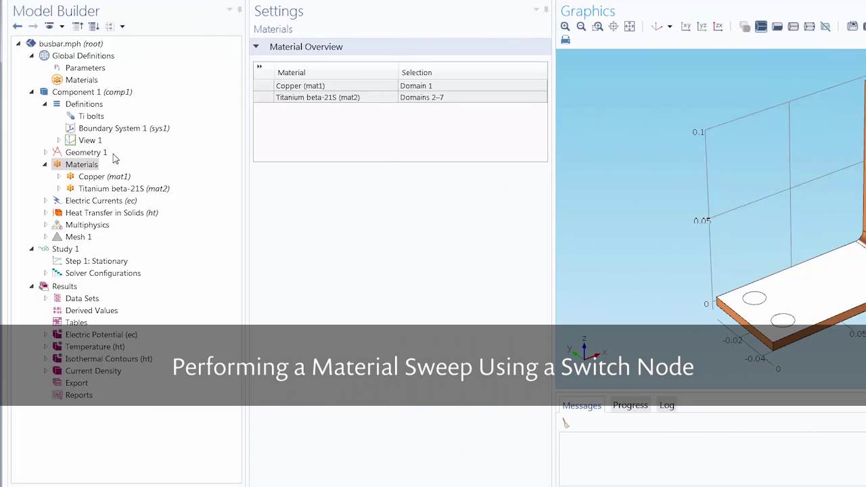
Add a material Switch under Component 1 Materials and show the Switch 1 settings
left_click(88, 167)
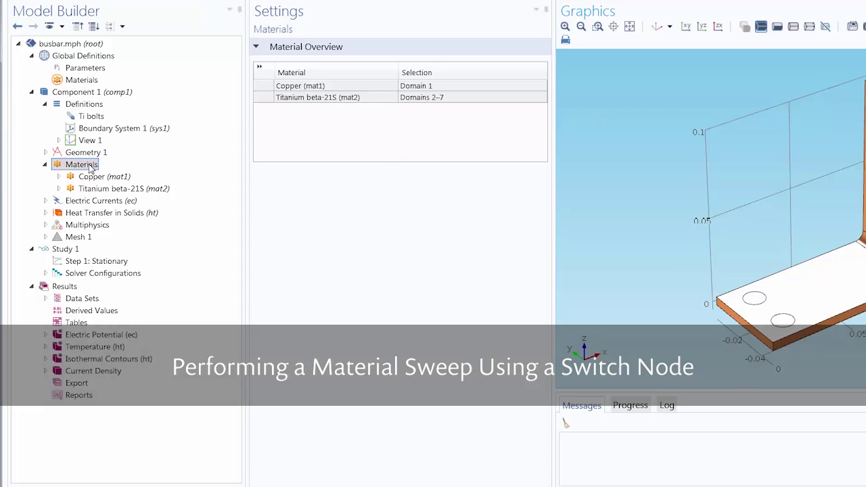
right_click(89, 166)
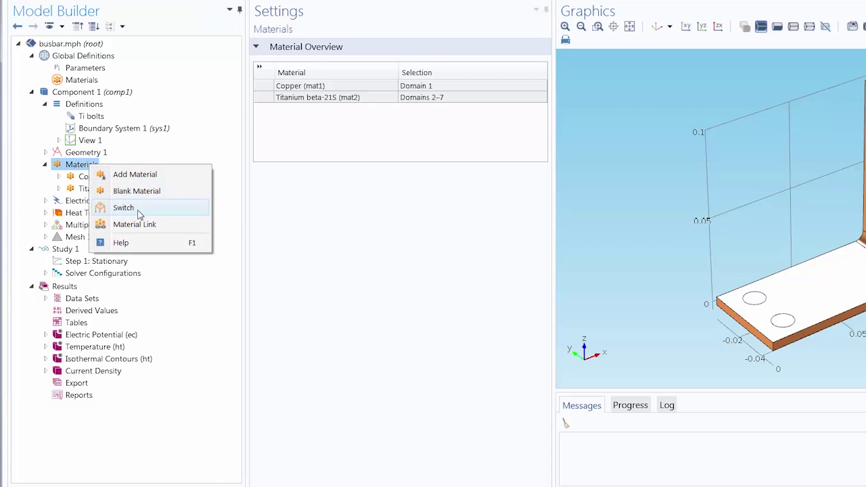
key("Escape")
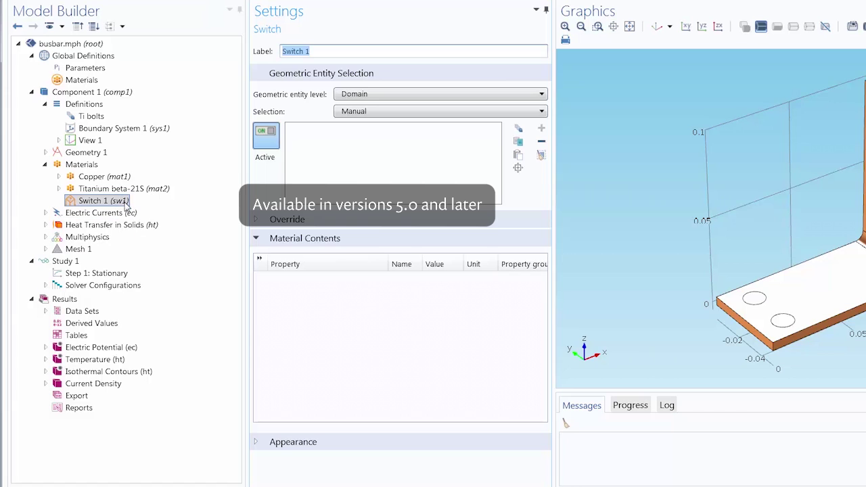
right_click(93, 80)
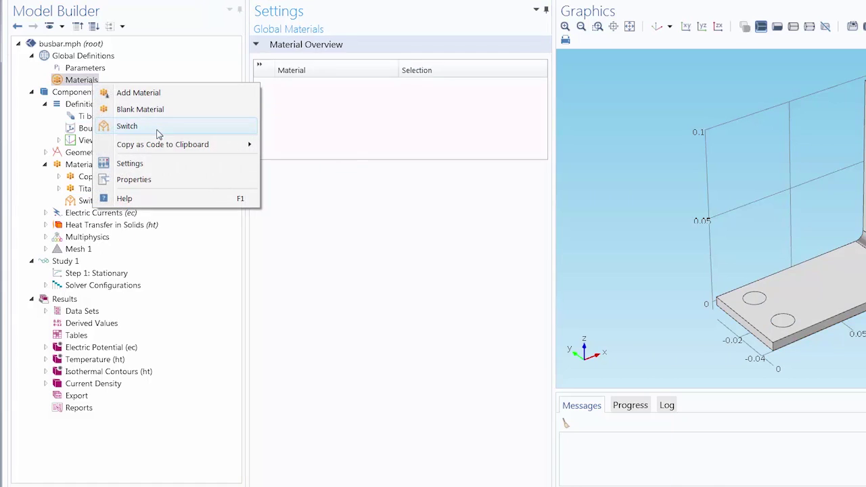
left_click(181, 73)
left_click(117, 204)
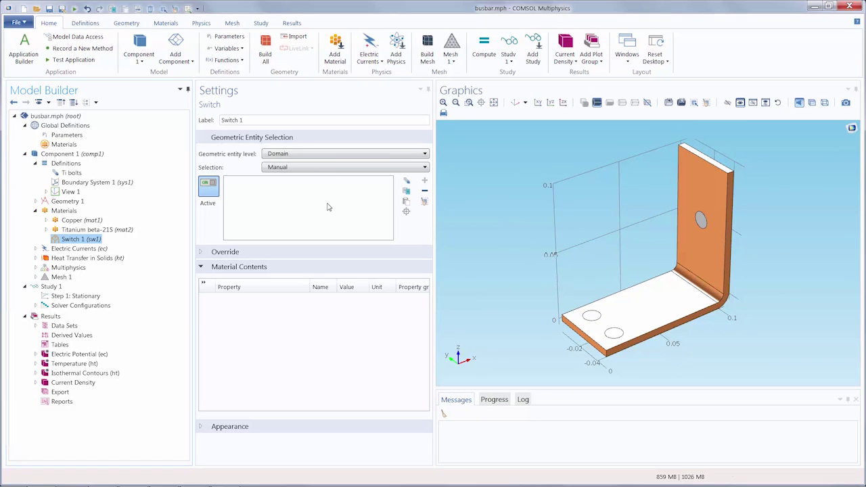
Set the Switch 1 selection to Ti bolts, covering domains 2–7
left_click_drag(586, 237, 518, 159)
left_click_drag(552, 209, 537, 164)
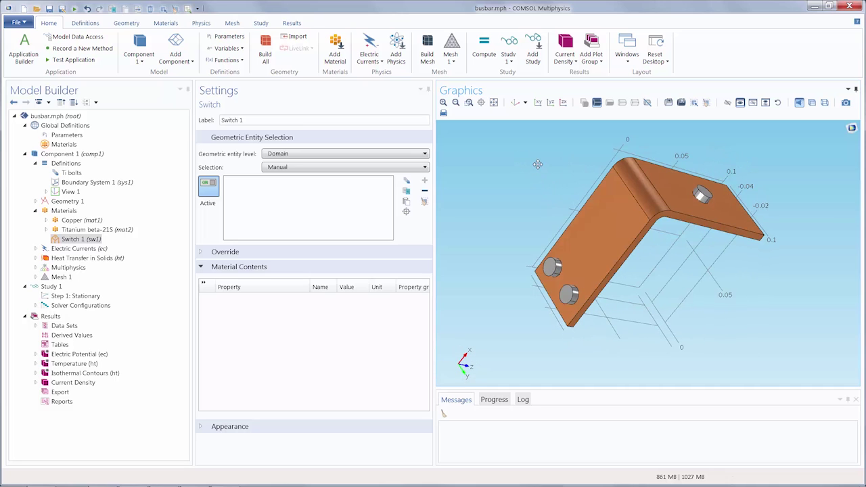
left_click(551, 265)
left_click_drag(634, 269, 621, 304)
left_click(621, 303)
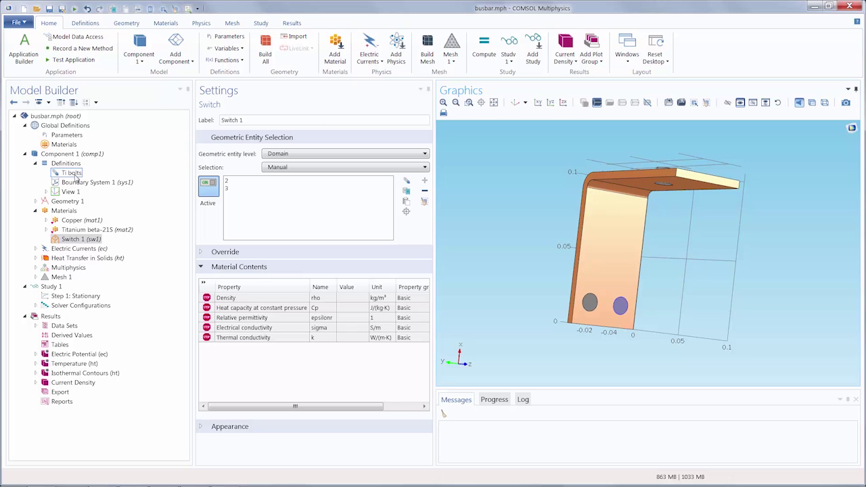
left_click(282, 168)
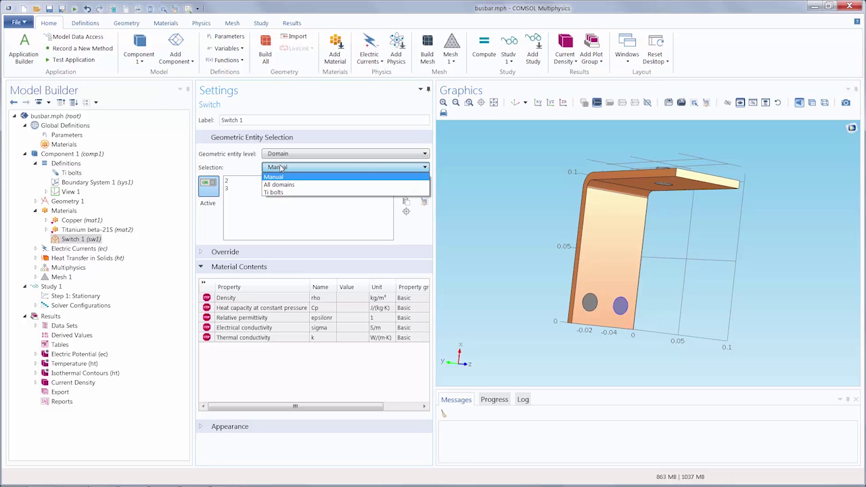
left_click(284, 192)
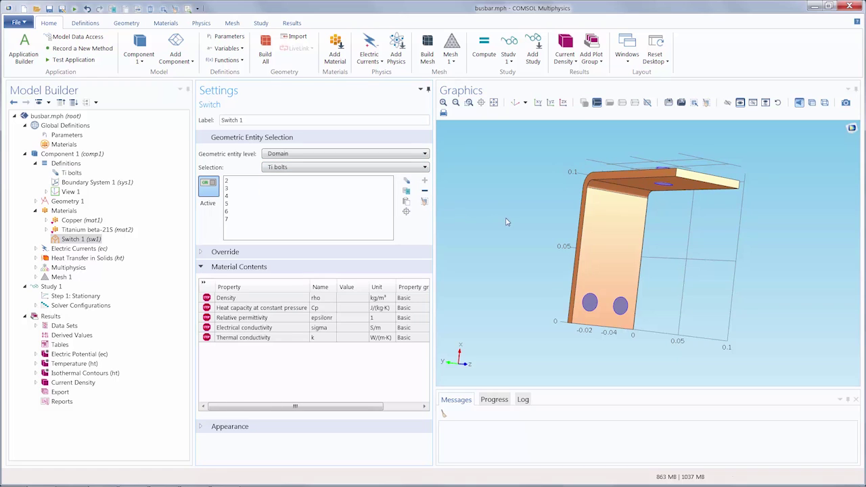
left_click_drag(506, 222, 692, 254)
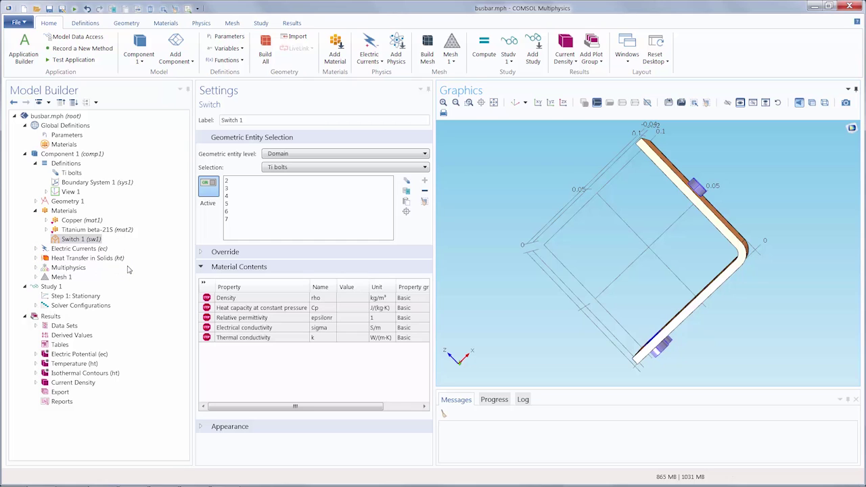
Add built-in Aluminum to Switch 1 from the material browser
left_click(169, 26)
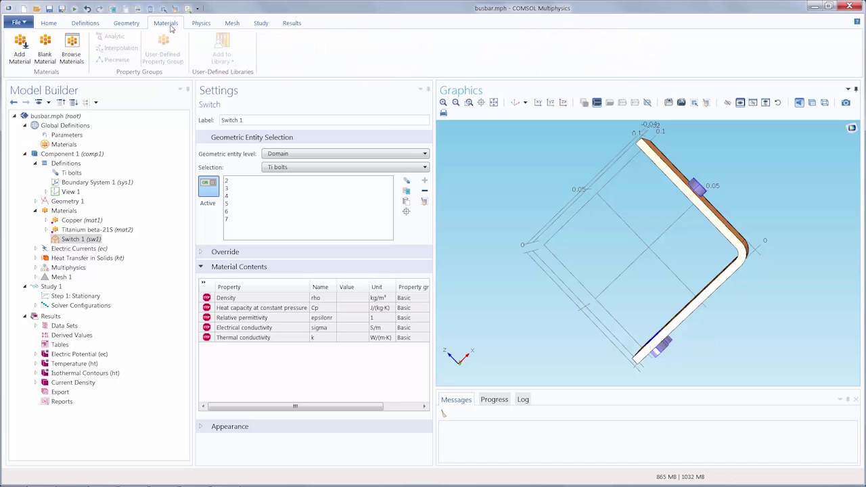
left_click(30, 62)
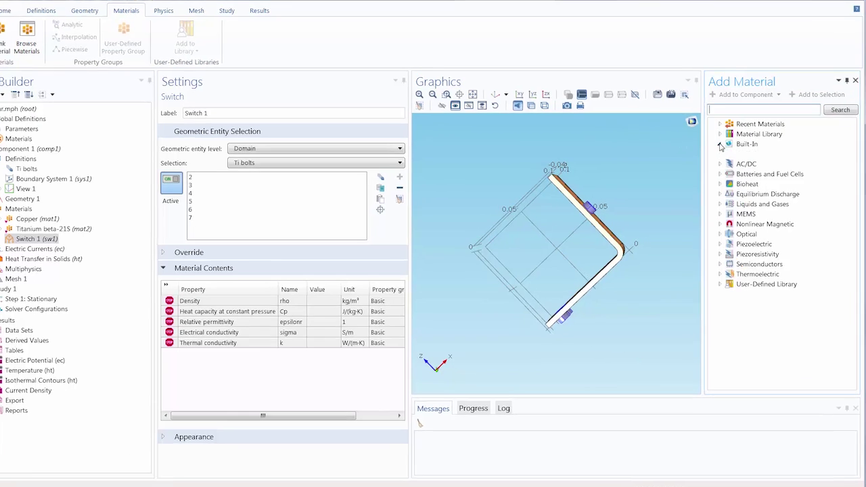
left_click(728, 150)
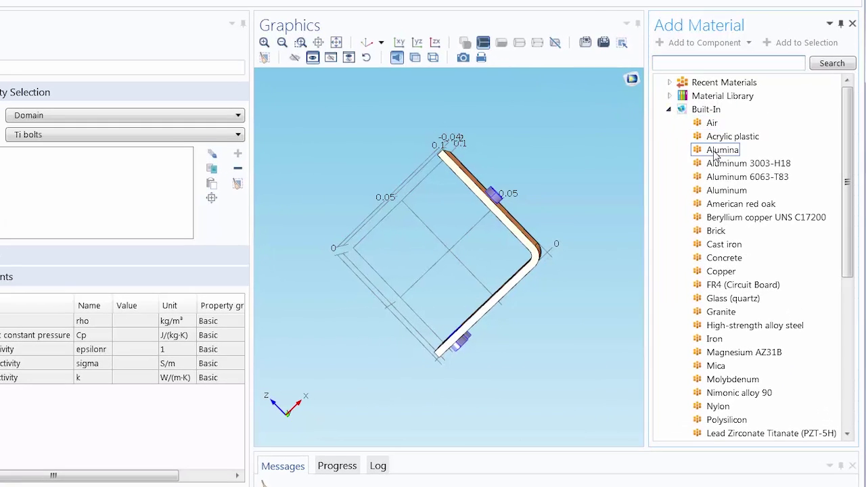
left_click(716, 193)
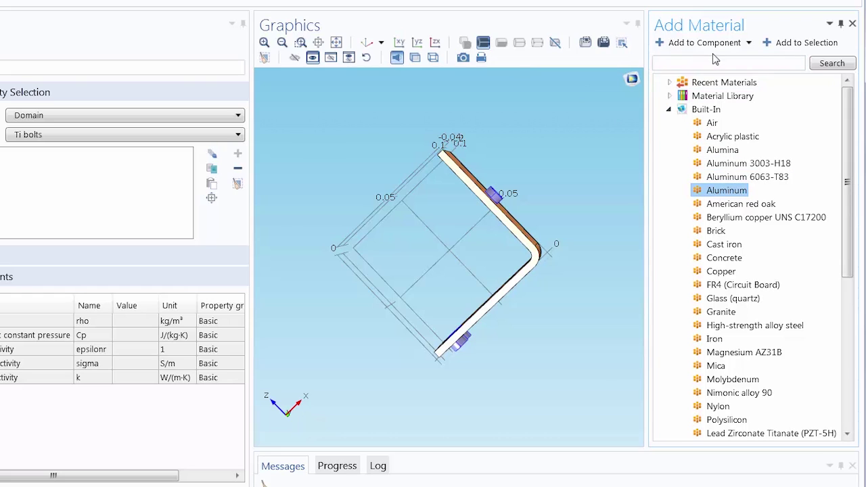
left_click(750, 44)
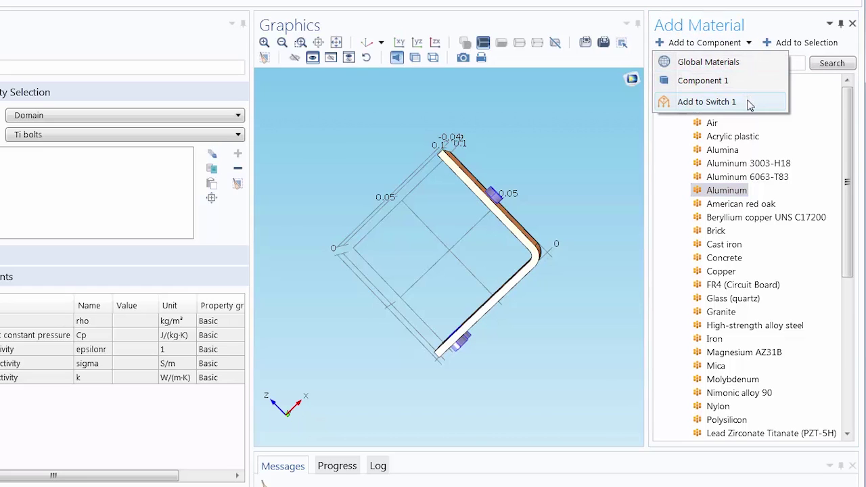
left_click(749, 103)
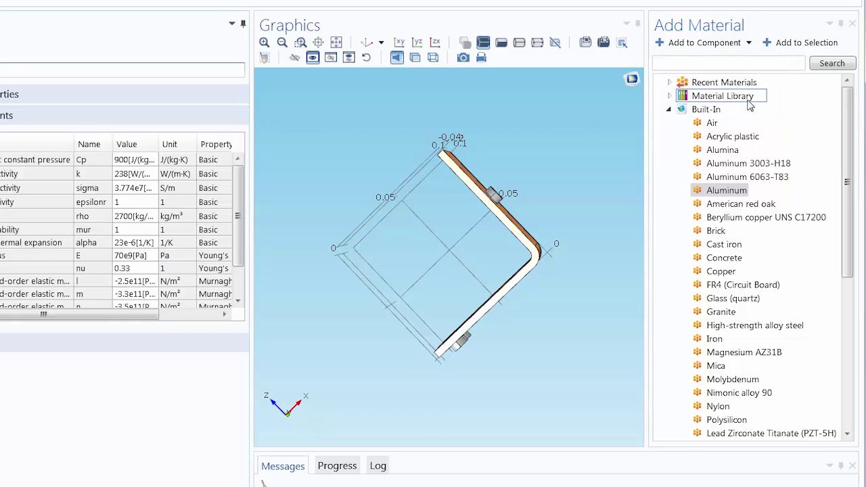
Add Copper and Steel AISI 4340 to Switch 1, then drag Titanium beta-21S into it
left_click(732, 272)
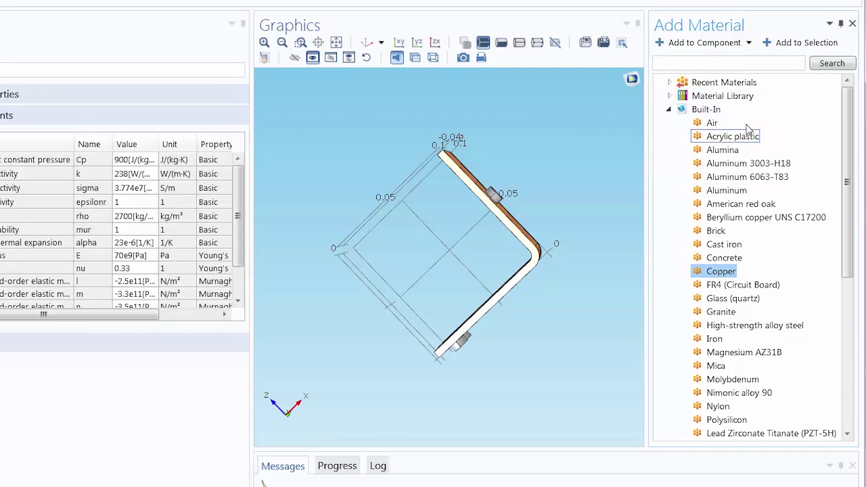
left_click(749, 43)
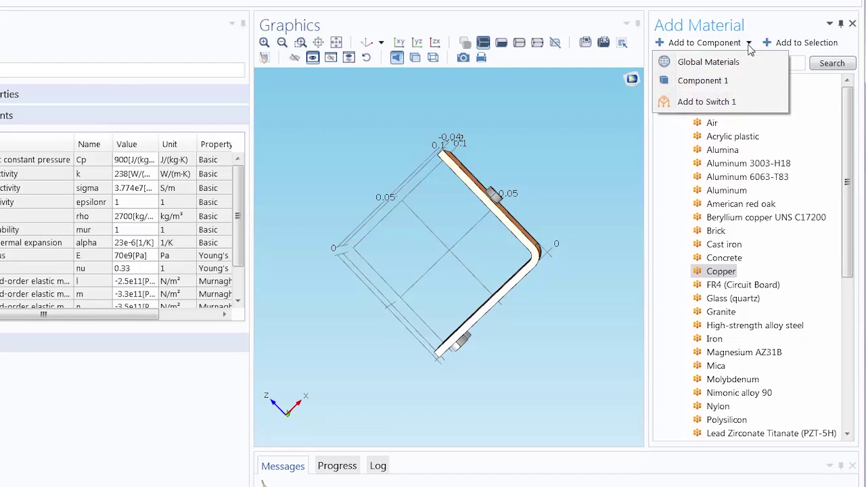
left_click(748, 102)
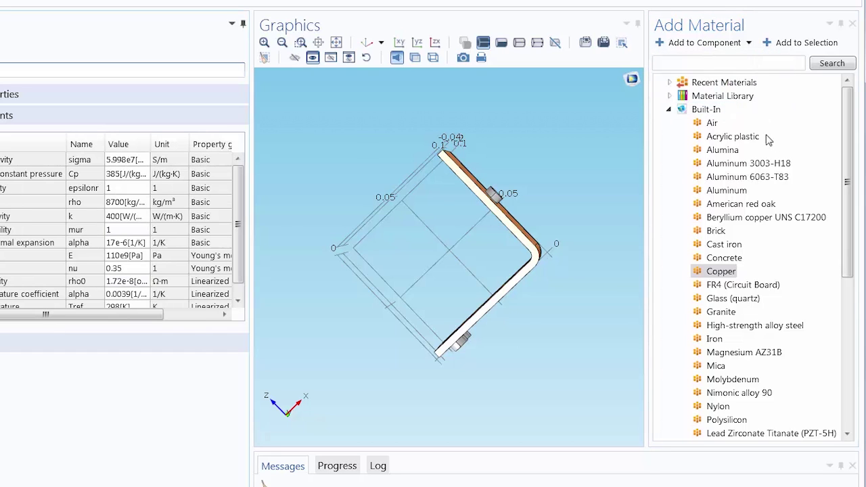
left_click_drag(849, 200, 846, 264)
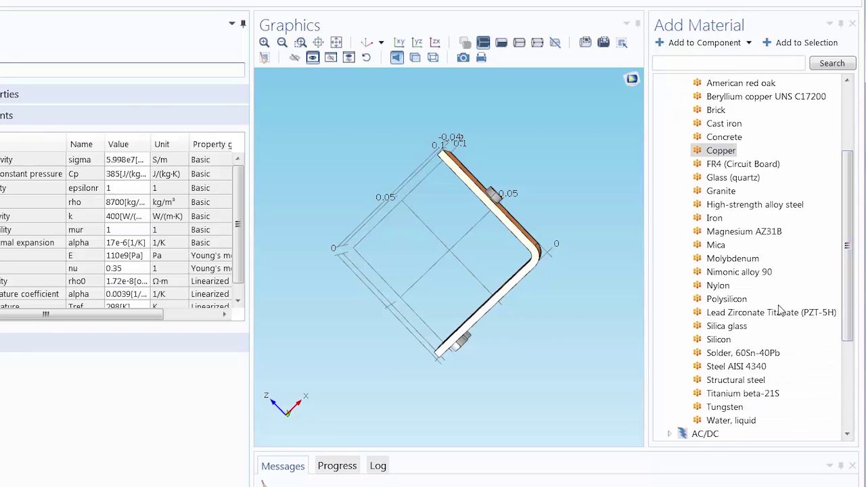
left_click(743, 367)
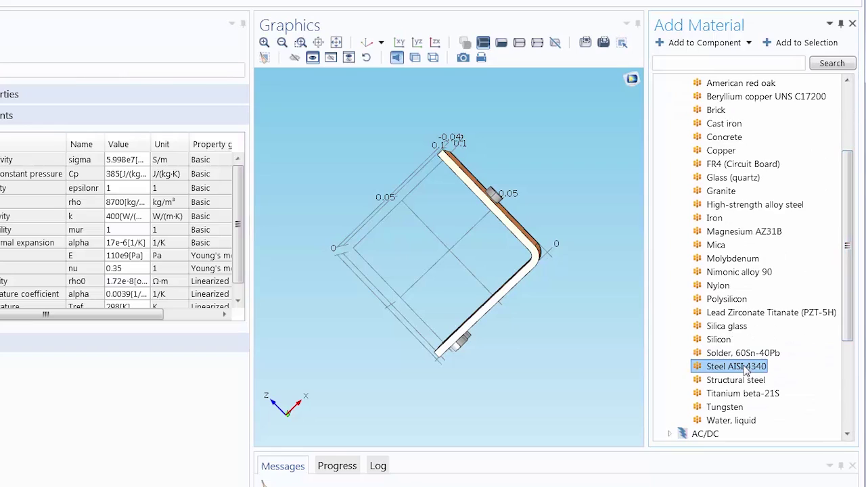
left_click(749, 43)
left_click(726, 103)
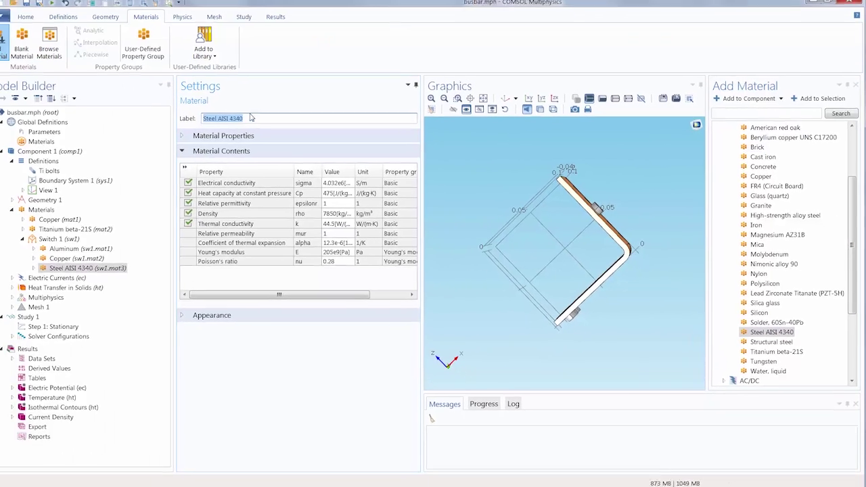
left_click(3, 45)
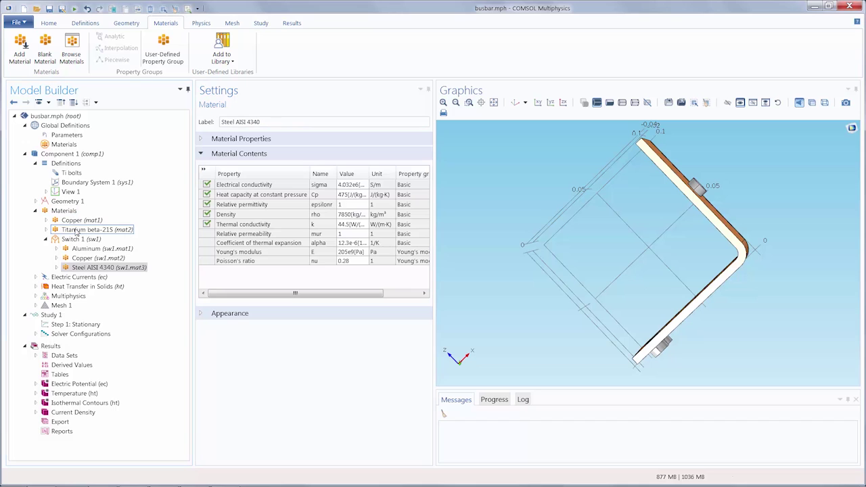
left_click_drag(76, 233, 90, 243)
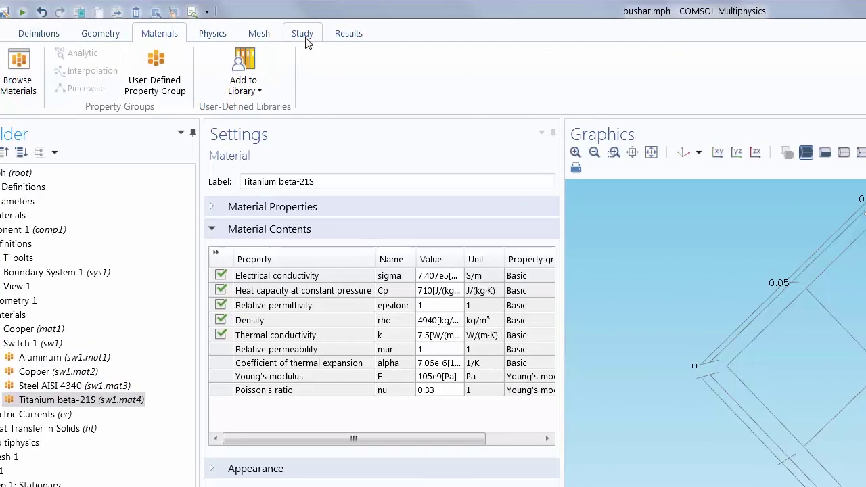
Insert a Material Sweep into Study 1 from the Study ribbon
left_click(276, 29)
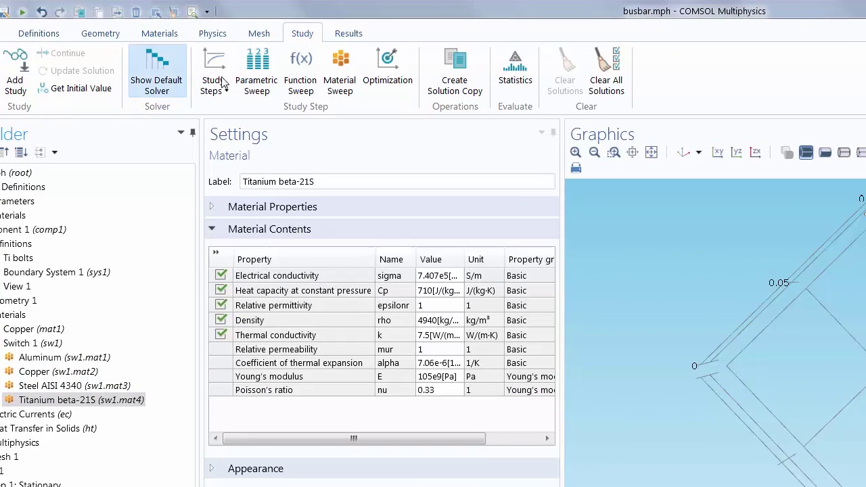
left_click(357, 96)
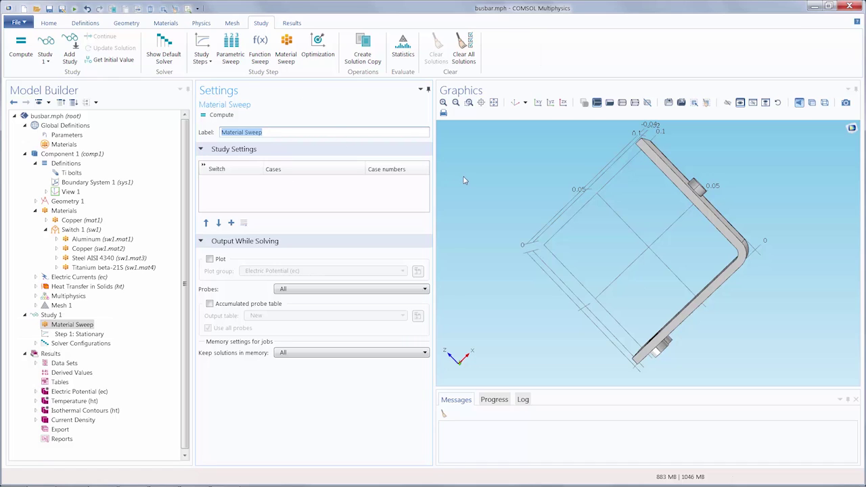
left_click_drag(466, 181, 530, 176)
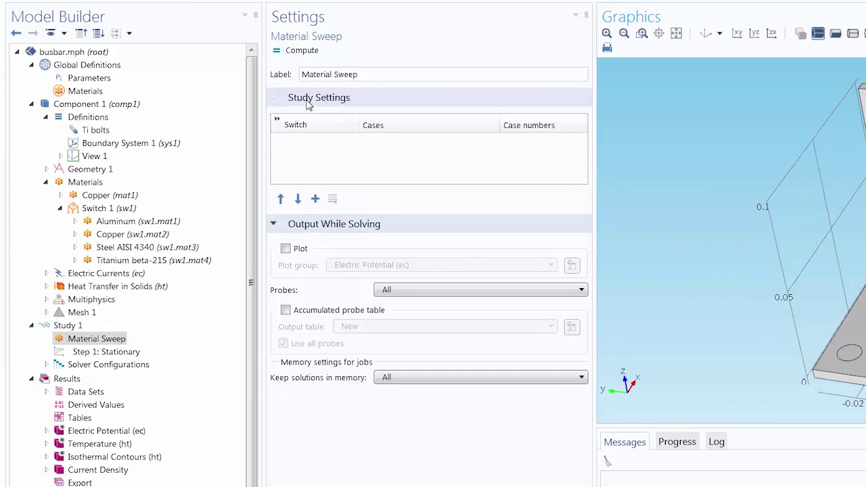
Add a Switch 1 row to the Material Sweep with User defined cases
left_click(316, 199)
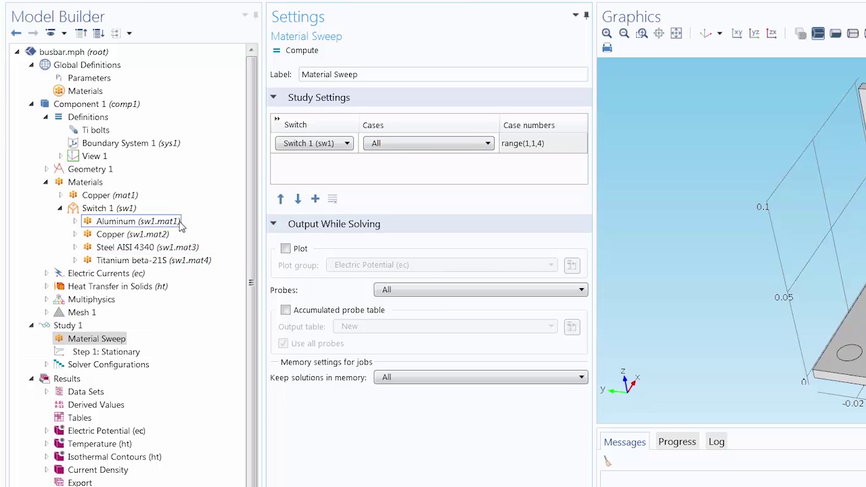
left_click(409, 145)
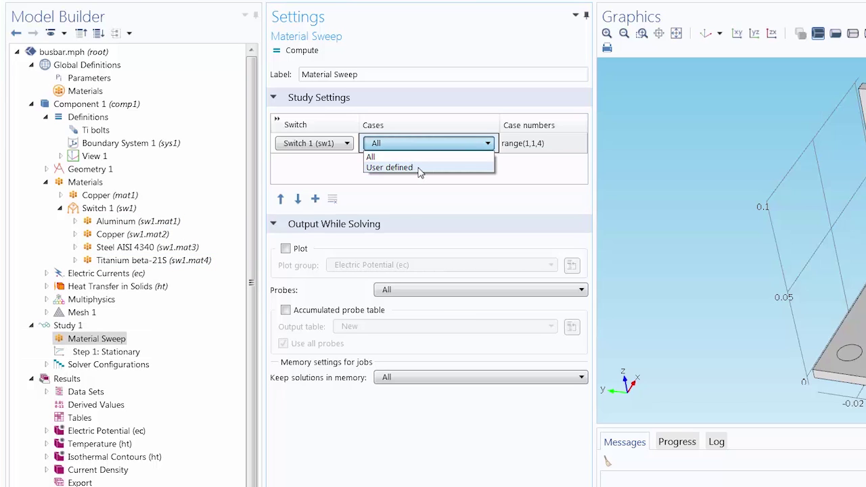
left_click(420, 169)
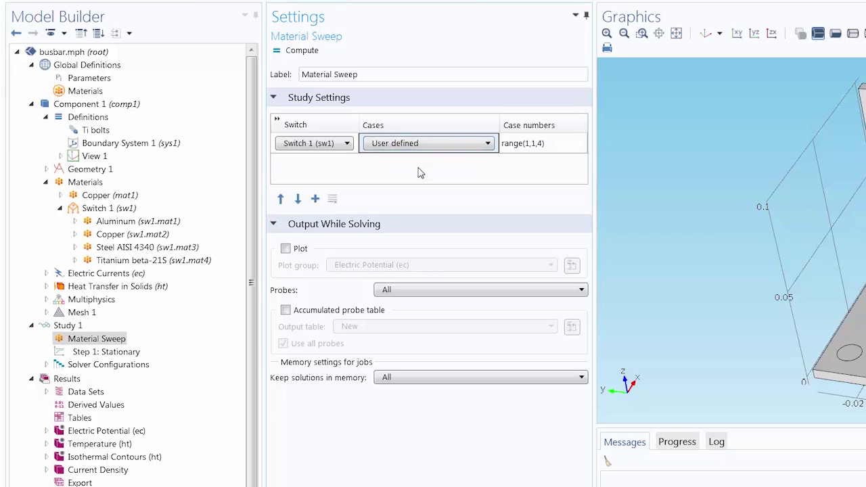
Enter case numbers 1 2 3, then change the Switch 1 cases to All
left_click(538, 147)
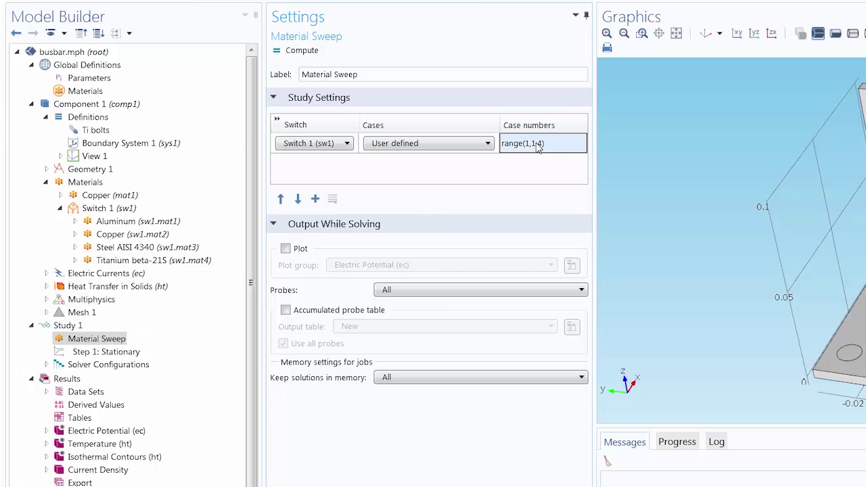
left_click(571, 142)
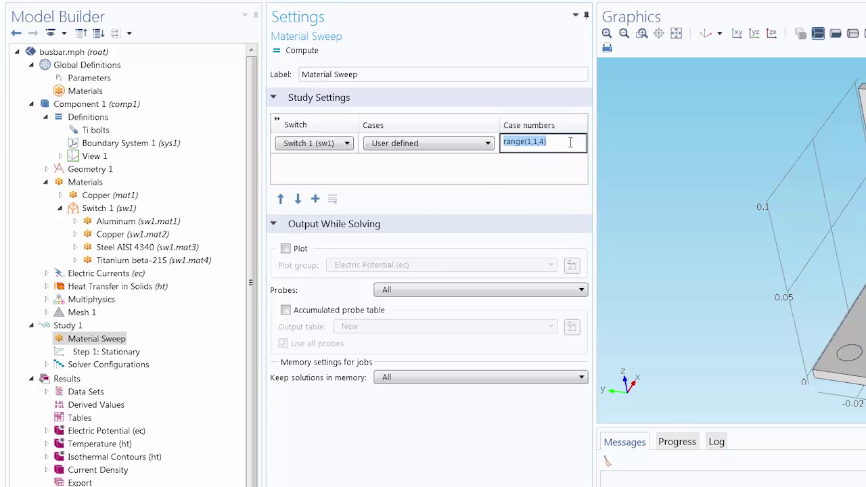
type("1 2")
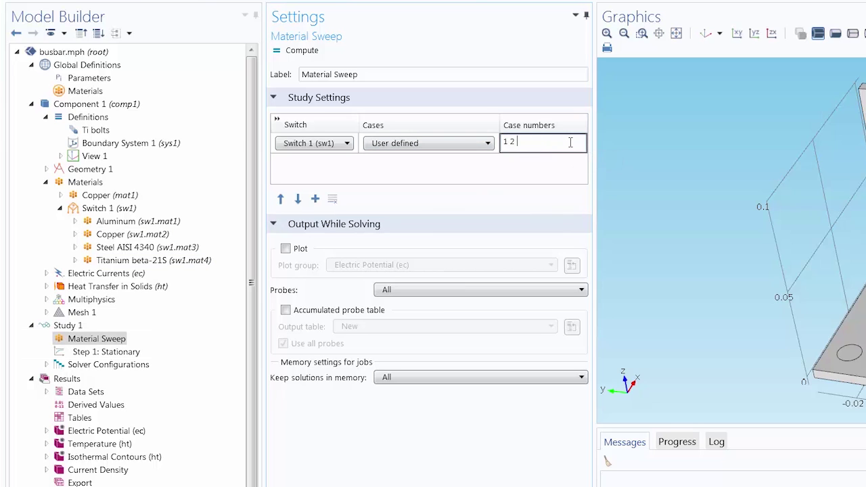
type(" 3")
key("Return")
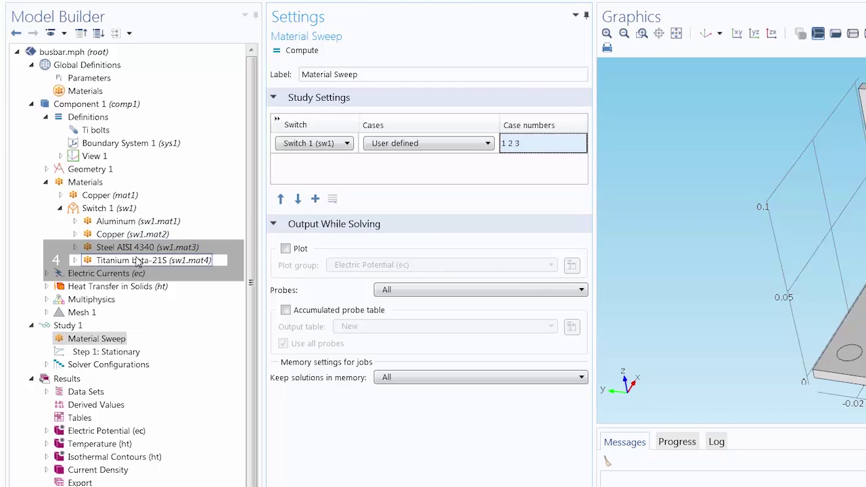
left_click(436, 145)
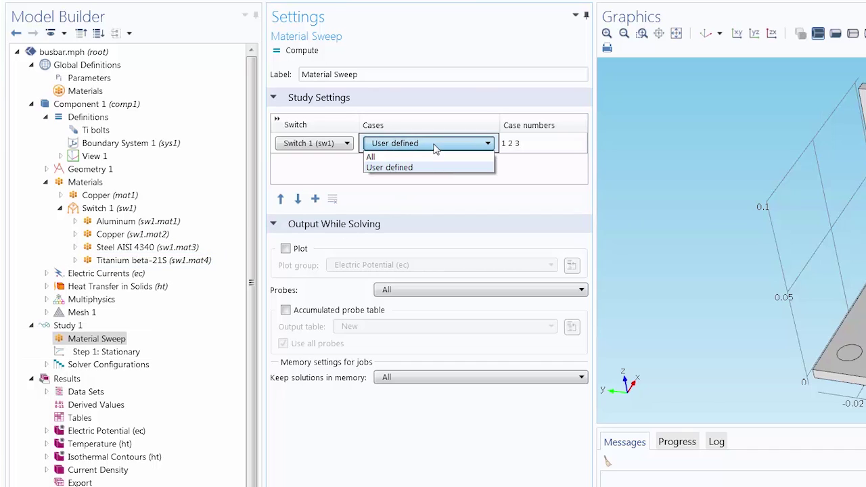
left_click(433, 159)
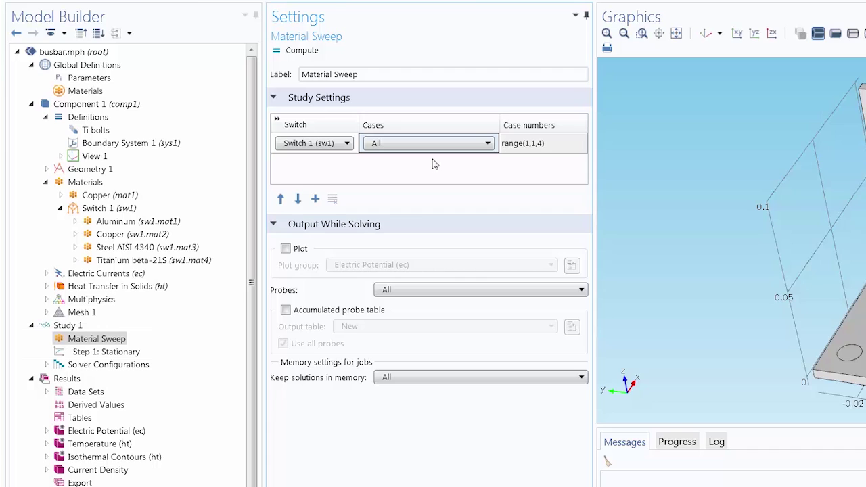
Enable plotting the Default plot group while solving and compute the study
left_click(285, 249)
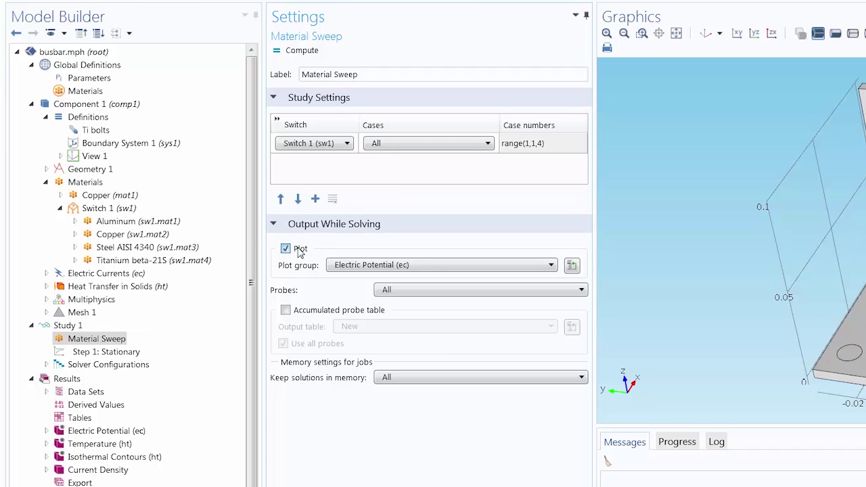
left_click(336, 266)
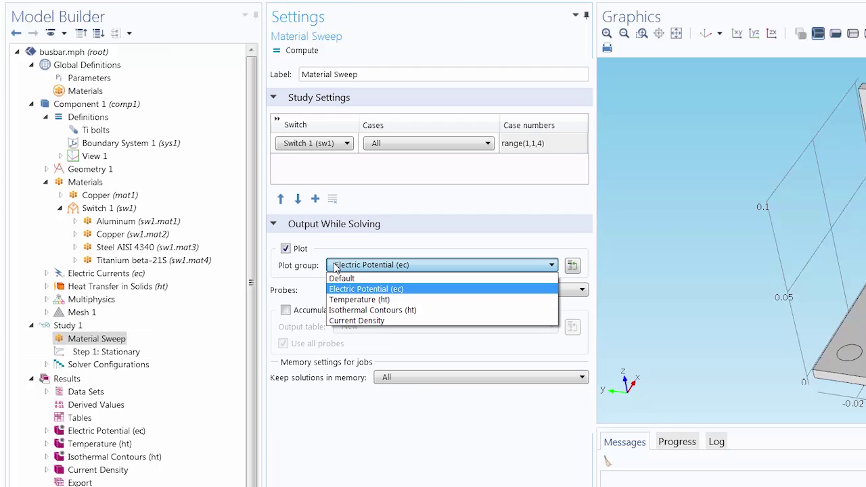
left_click(379, 278)
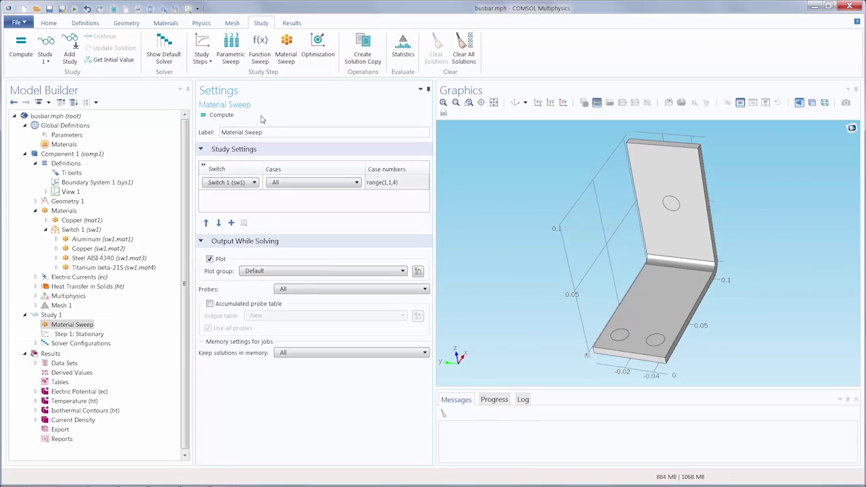
left_click(258, 90)
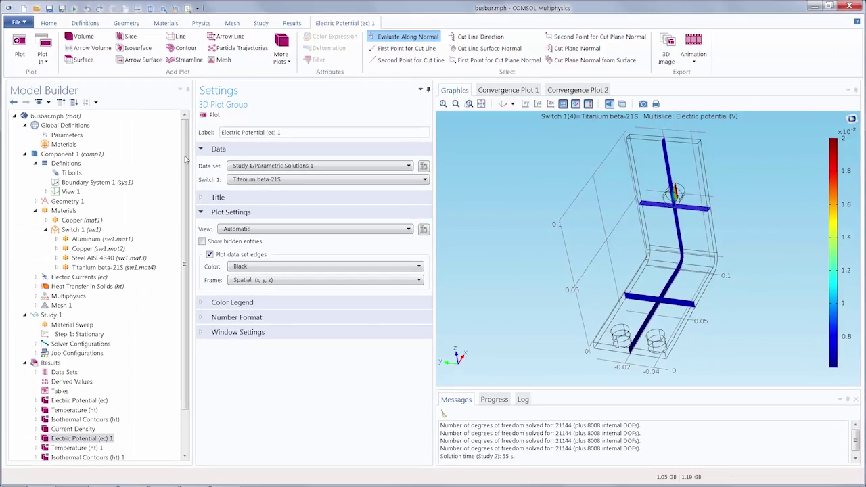
Scroll to view the finished Electric Potential (ec) 1 plot
scroll(77, 252, "down", 1)
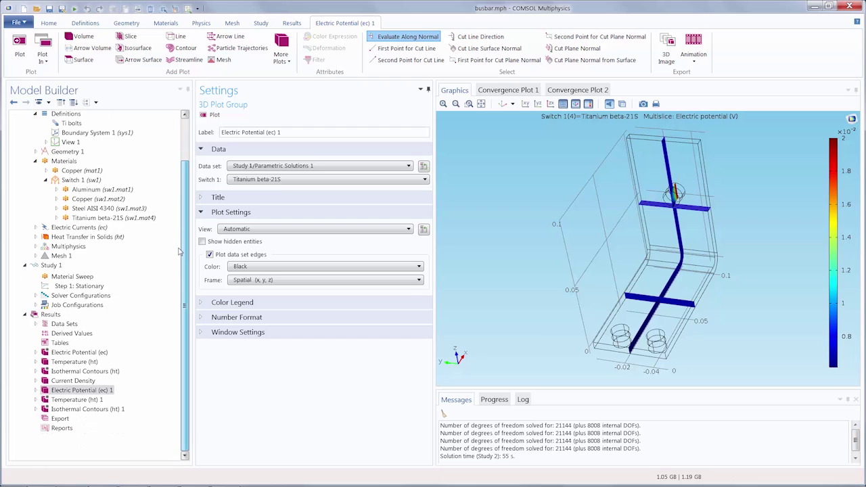
Show Temperature (ht) 1 and plot the Aluminum and Copper bolt cases
left_click(50, 400)
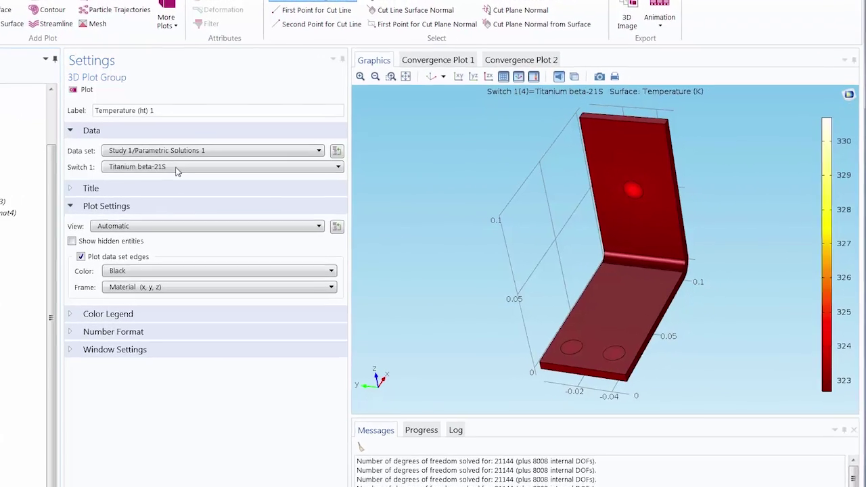
left_click(149, 168)
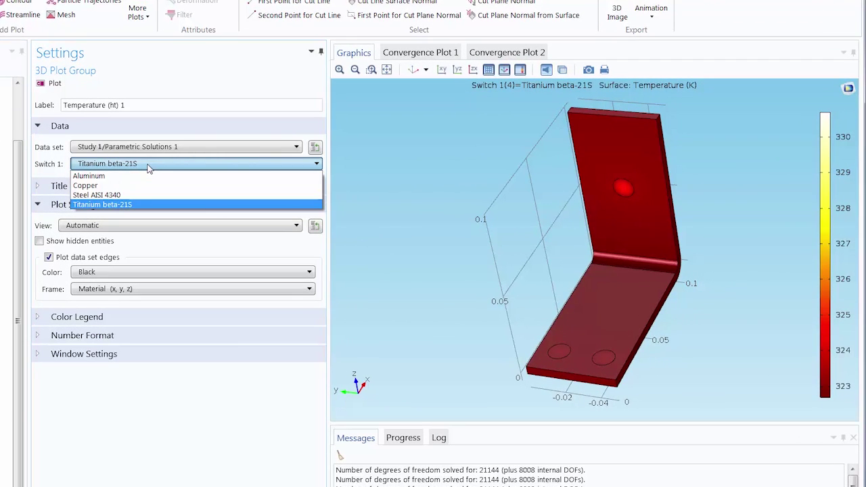
left_click(149, 175)
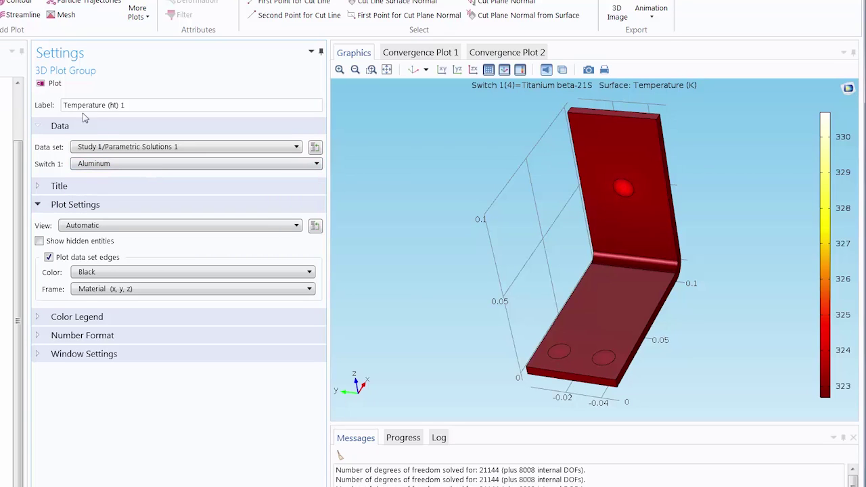
left_click(55, 83)
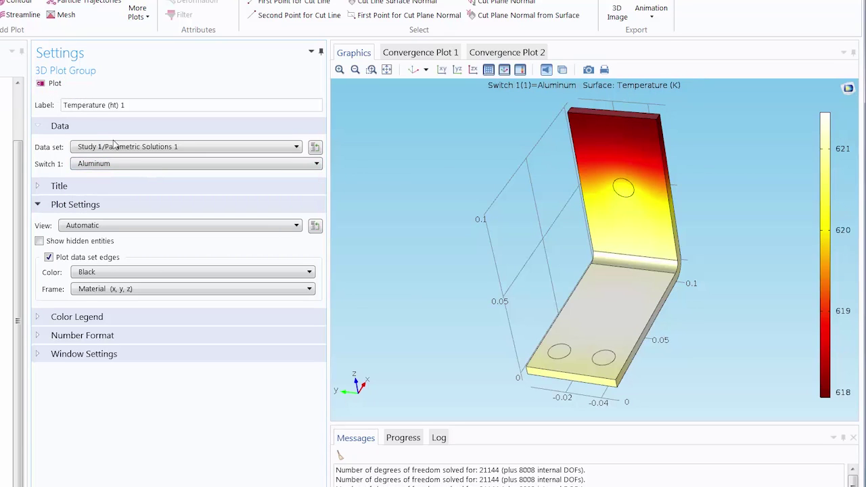
left_click(122, 164)
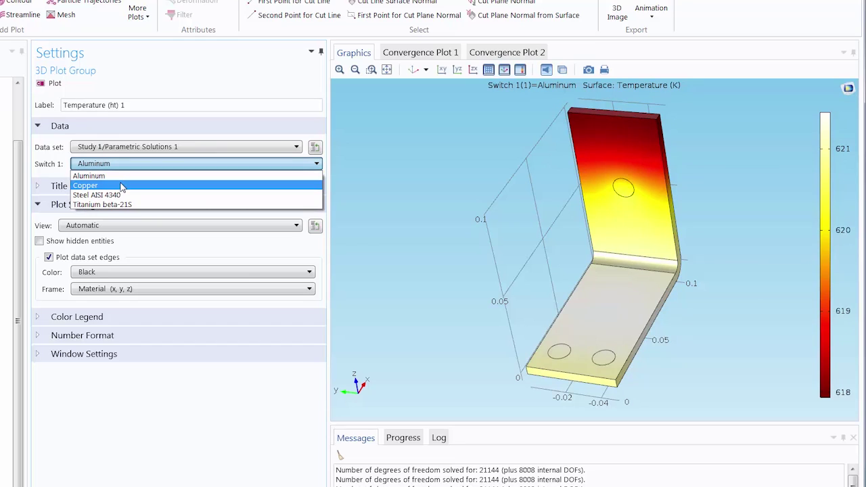
left_click(123, 183)
left_click(55, 83)
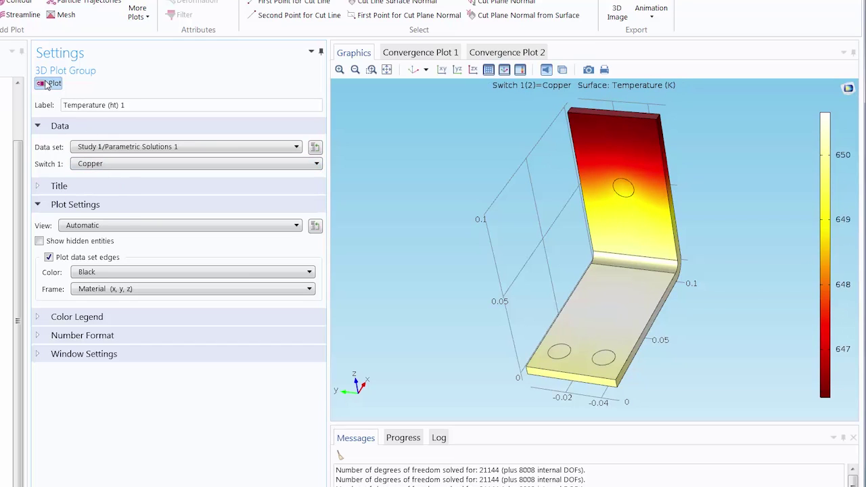
Plot the Steel AISI 4340 and Titanium beta-21S cases, then return to the default view
left_click(108, 164)
left_click(109, 195)
left_click(55, 83)
left_click(85, 164)
left_click(91, 205)
left_click(55, 83)
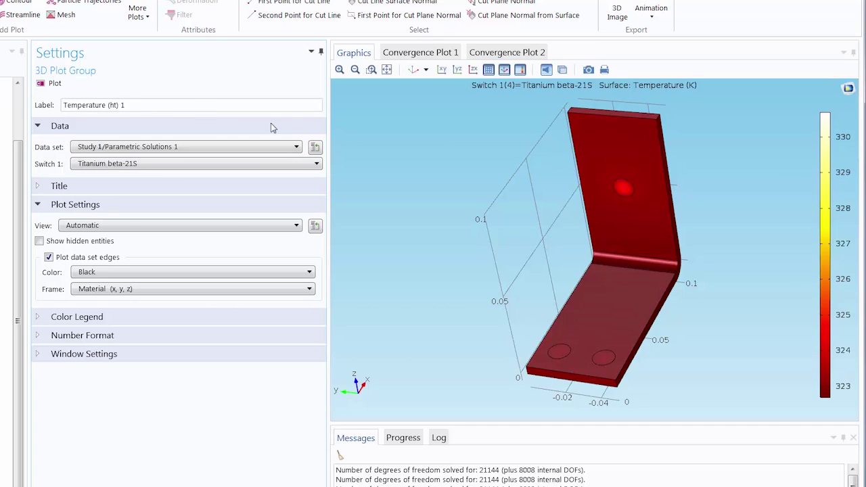
left_click_drag(307, 136, 263, 117)
left_click_drag(458, 164, 425, 98)
left_click(414, 70)
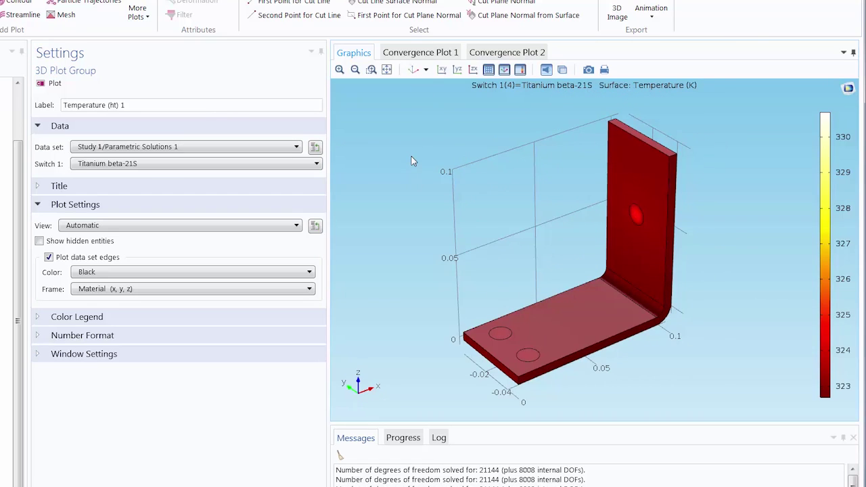